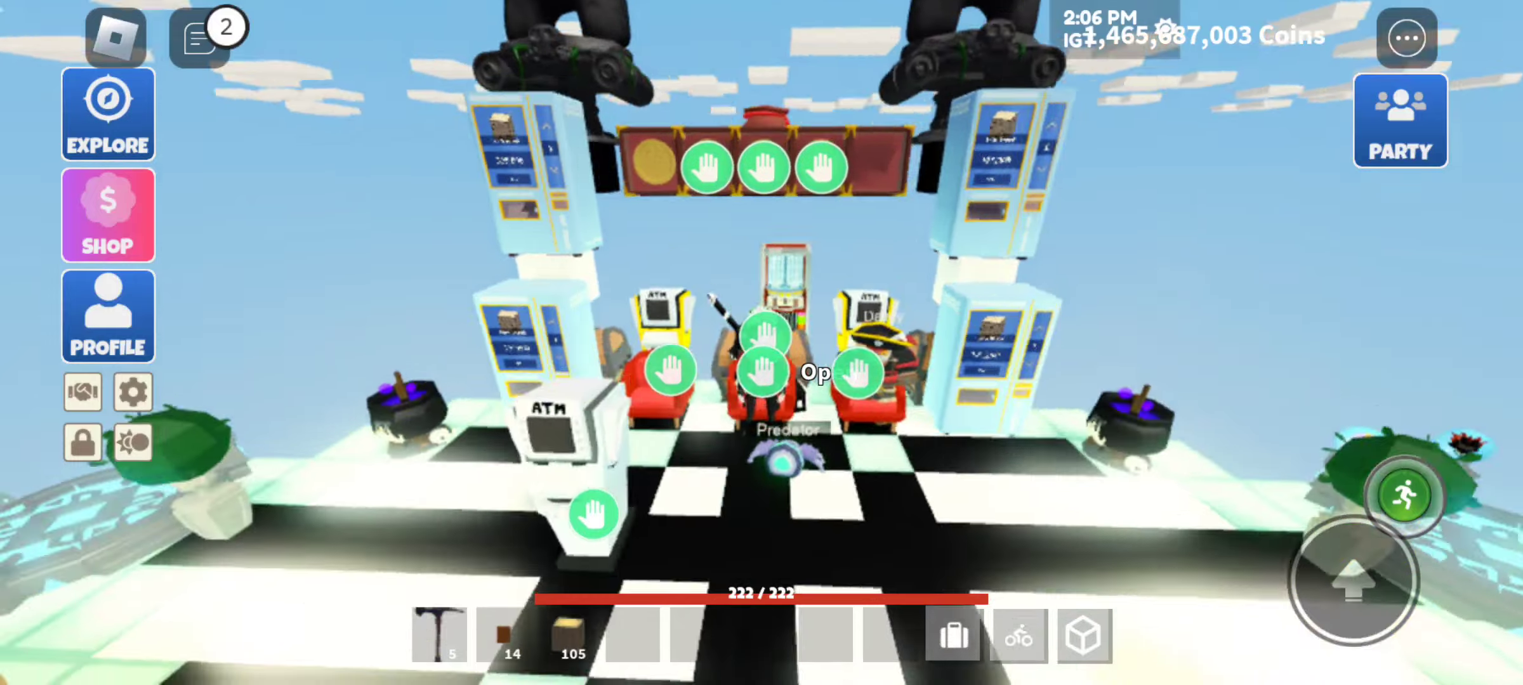
- Look over the ATM seating and chests, orbit to the MODIFIEDLIFE777 tower, and walk toward it
drag(949, 417, 370, 400)
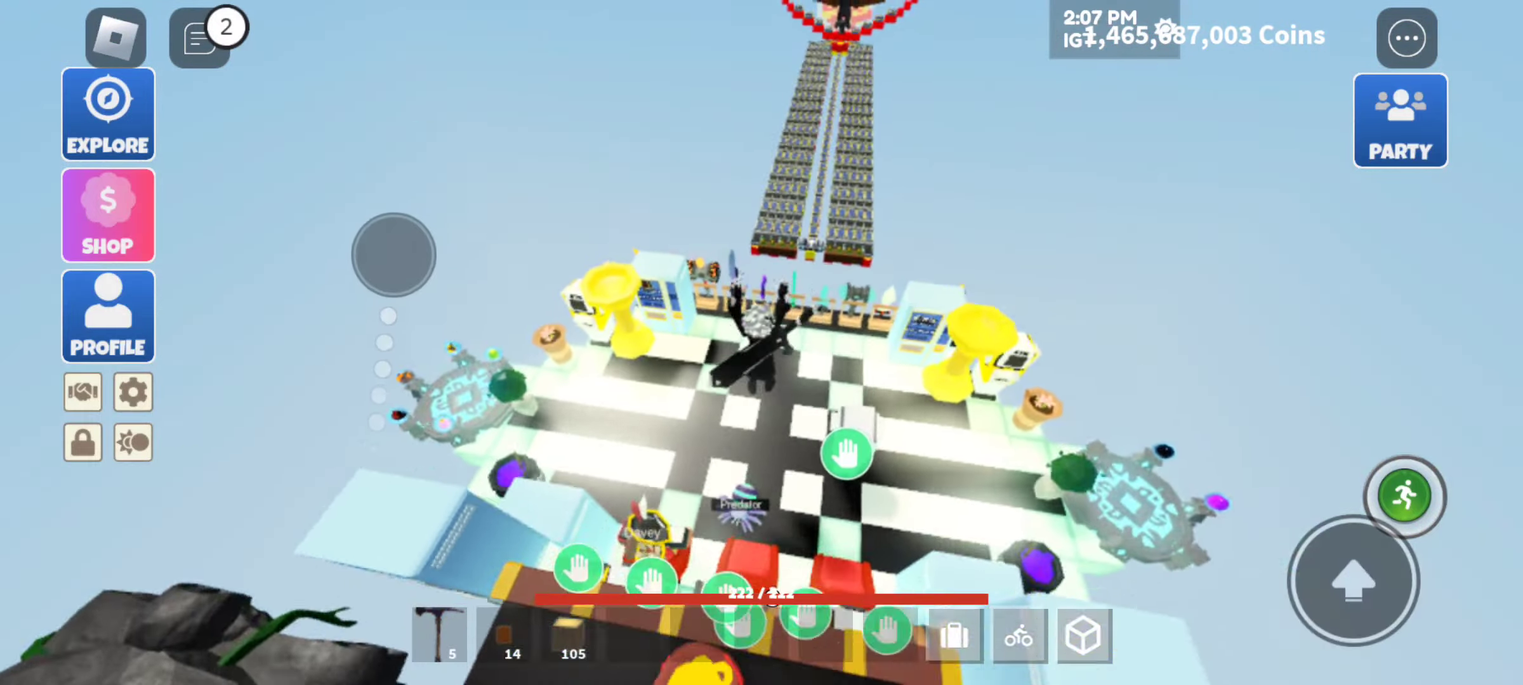
drag(874, 357, 873, 513)
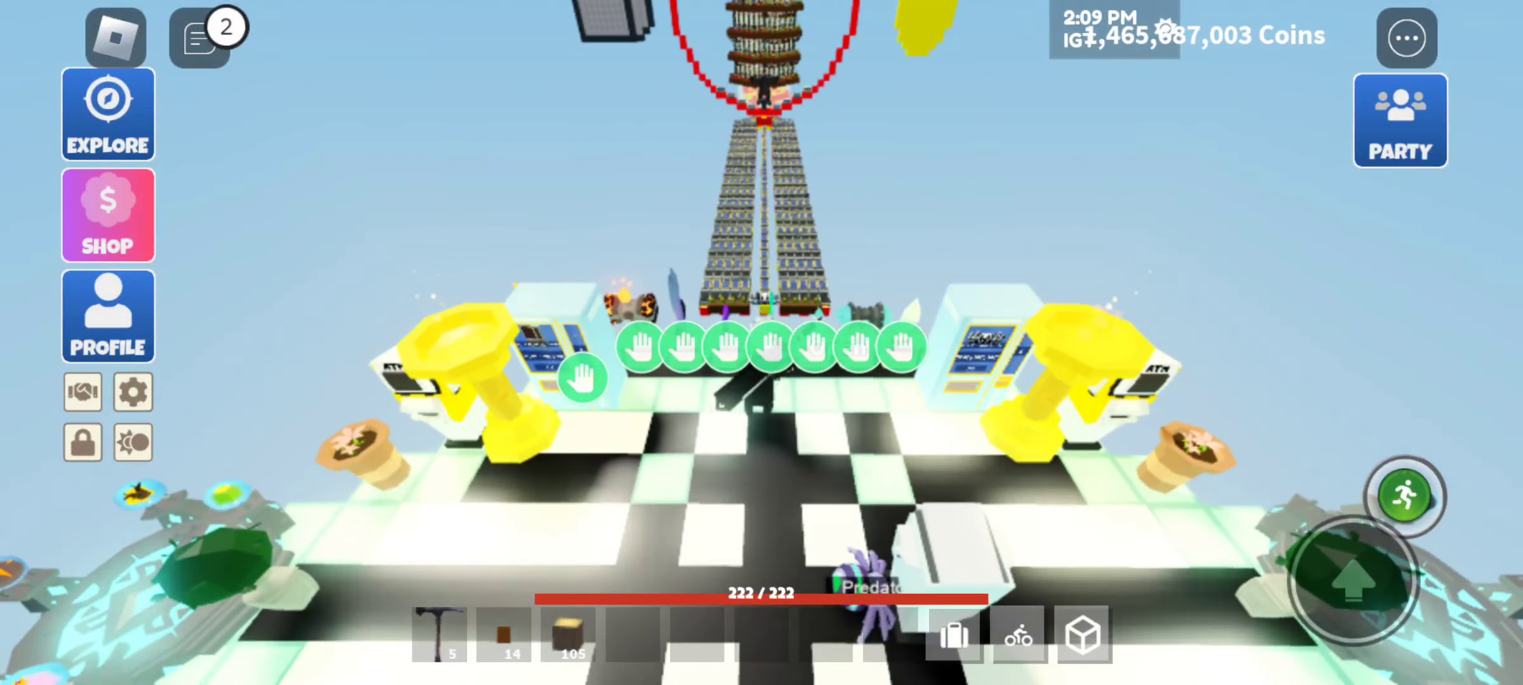
drag(952, 357, 953, 452)
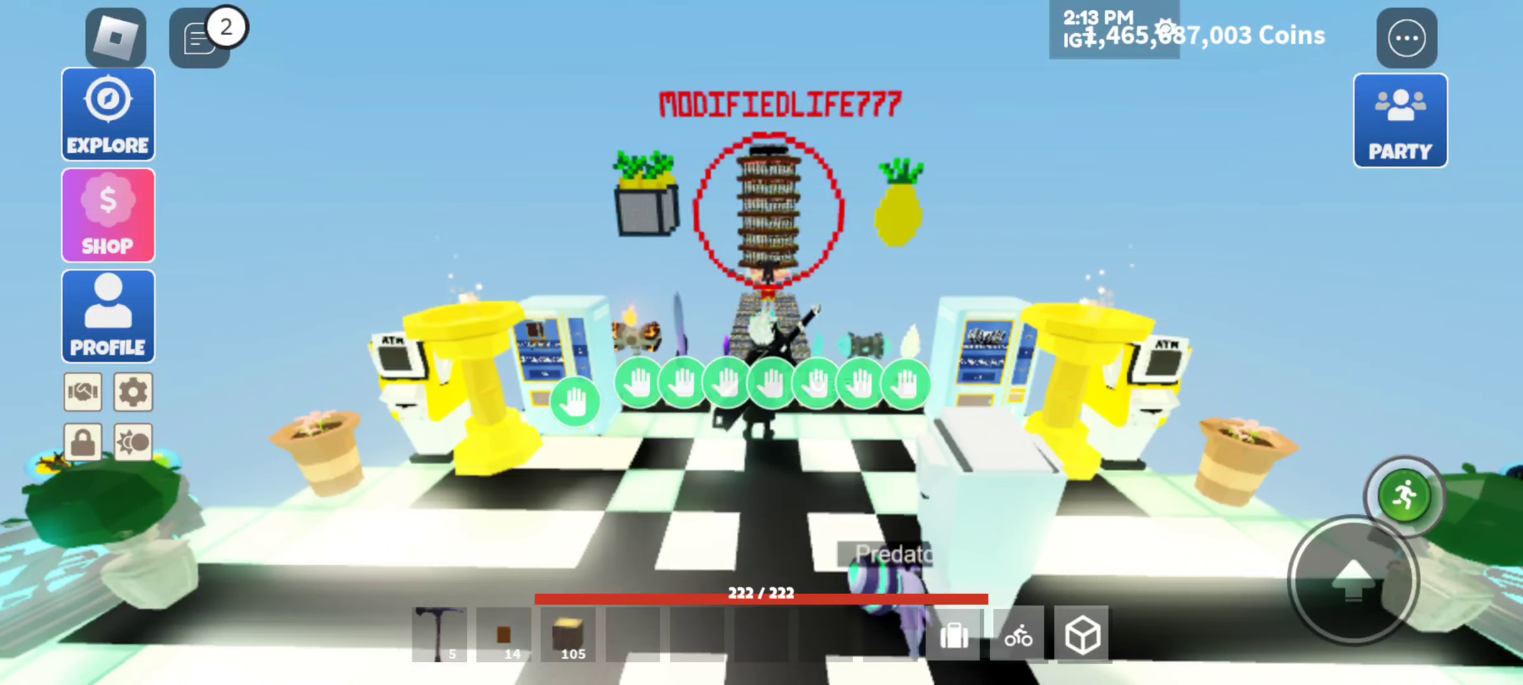
drag(833, 358, 940, 357)
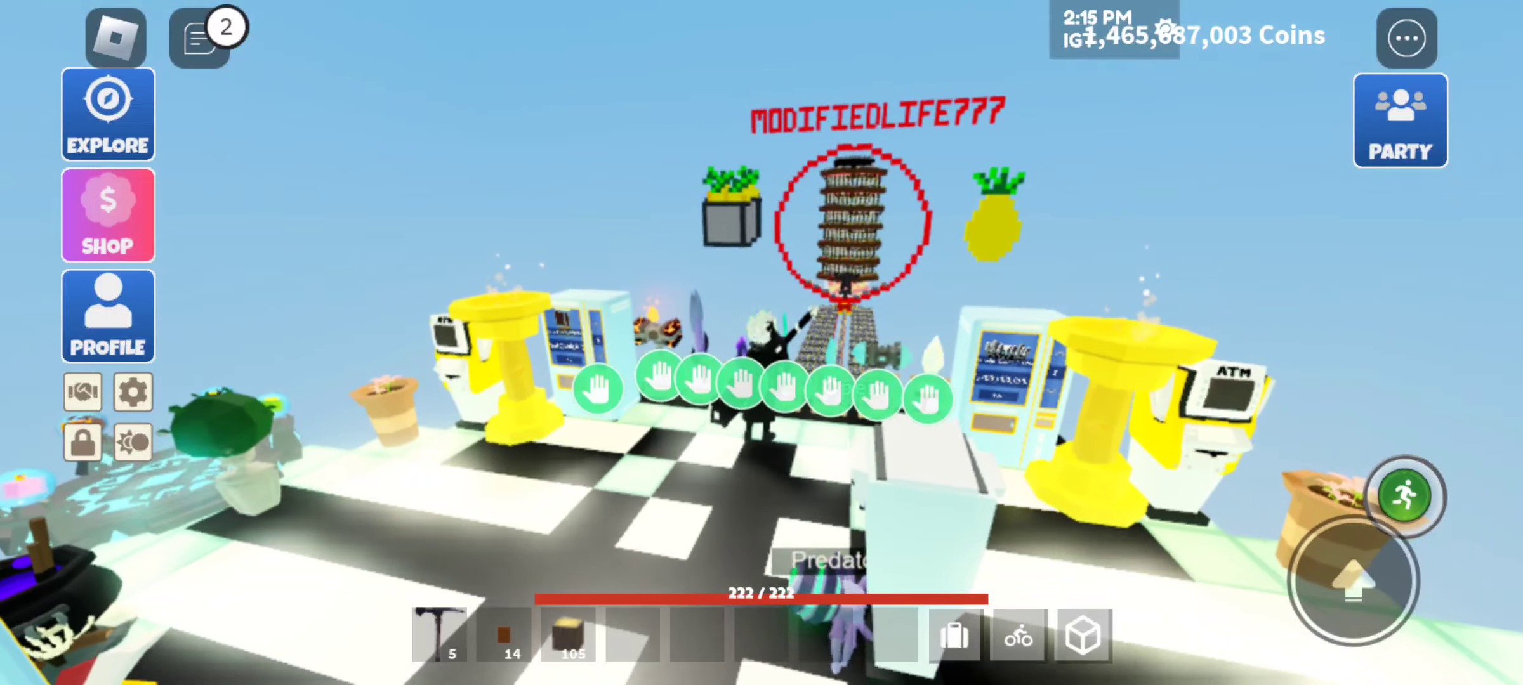
key(w)
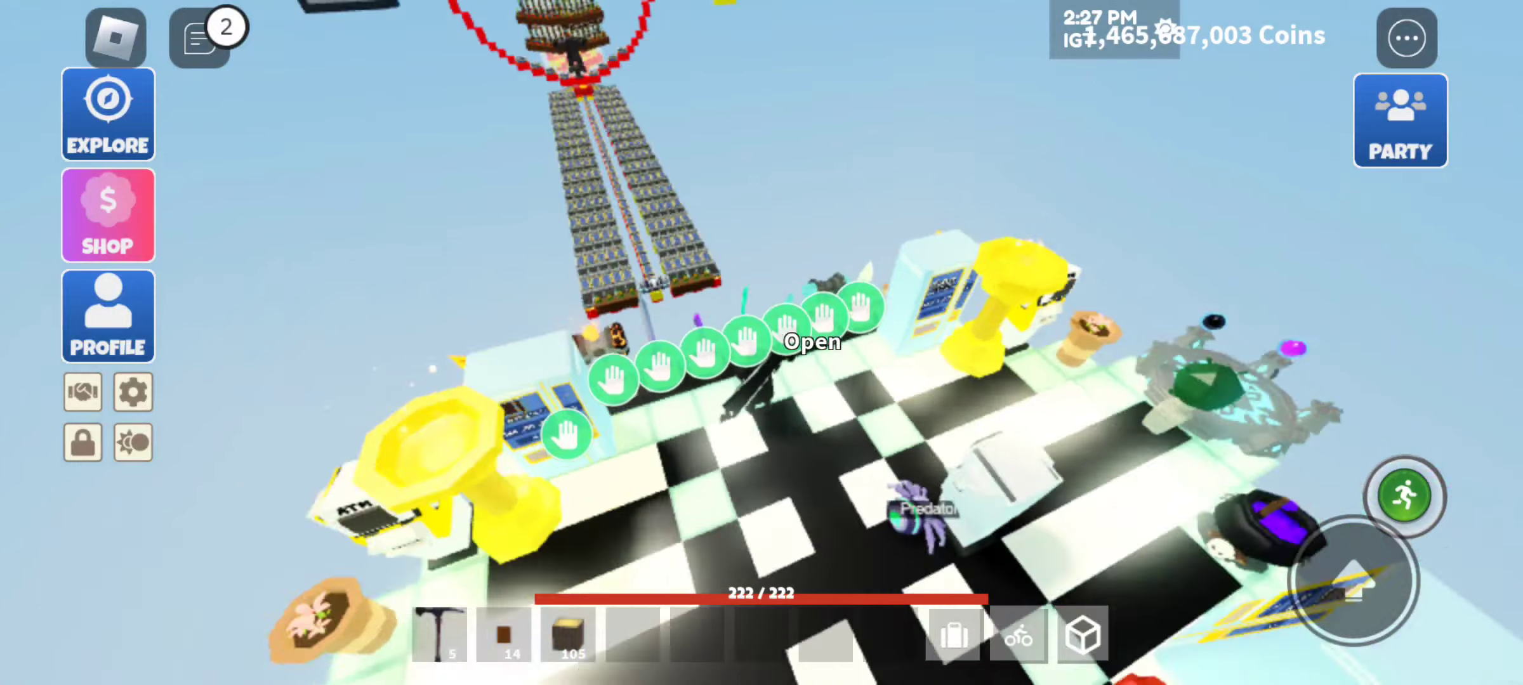
- Use the teleporter to travel up onto the farm tower's platform
drag(408, 453, 444, 301)
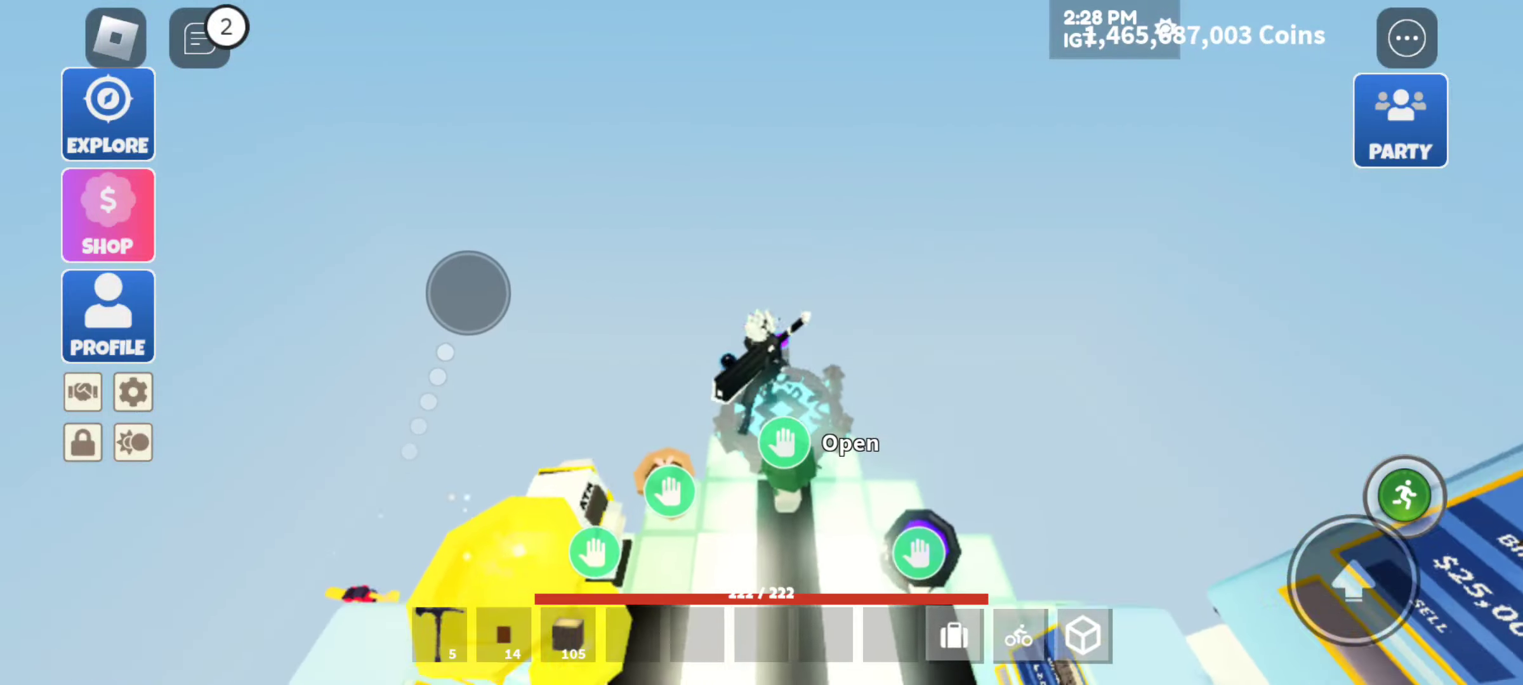
click(786, 438)
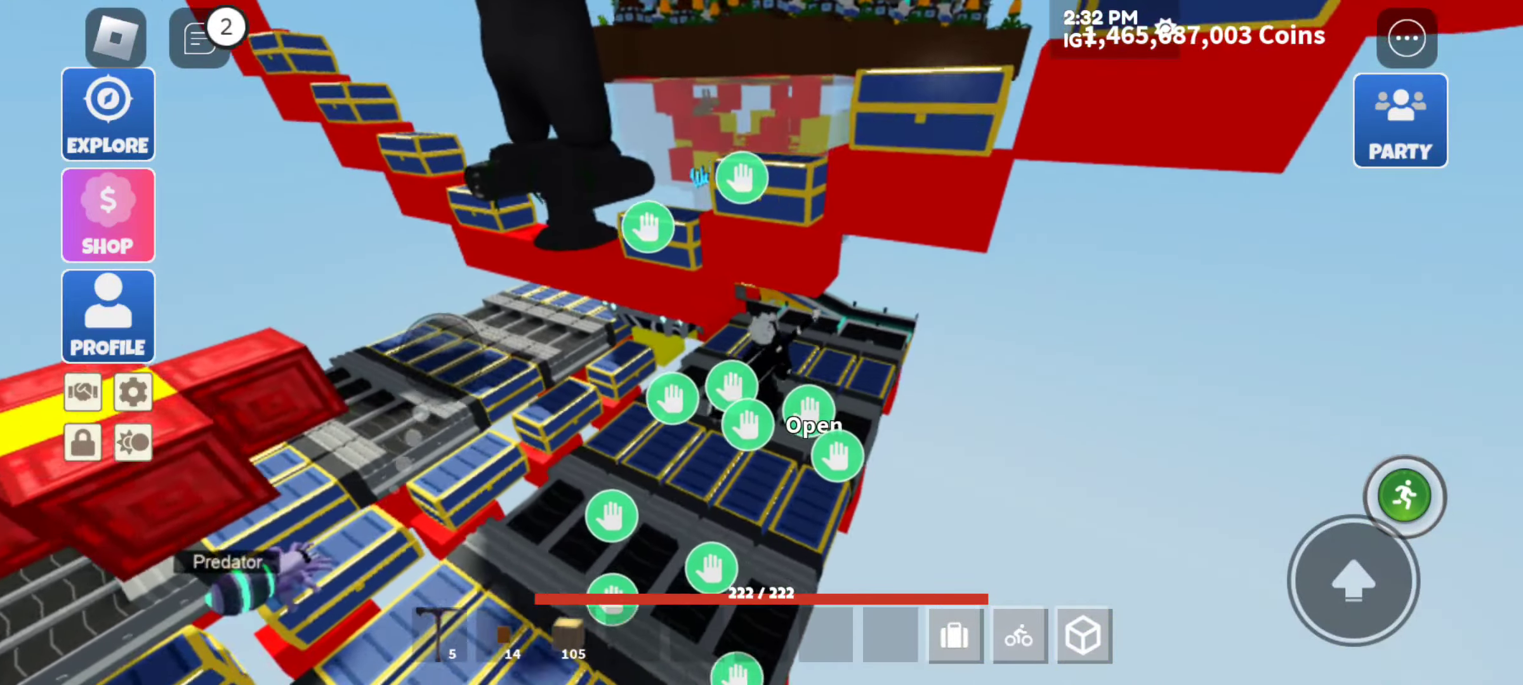
drag(714, 357, 1071, 358)
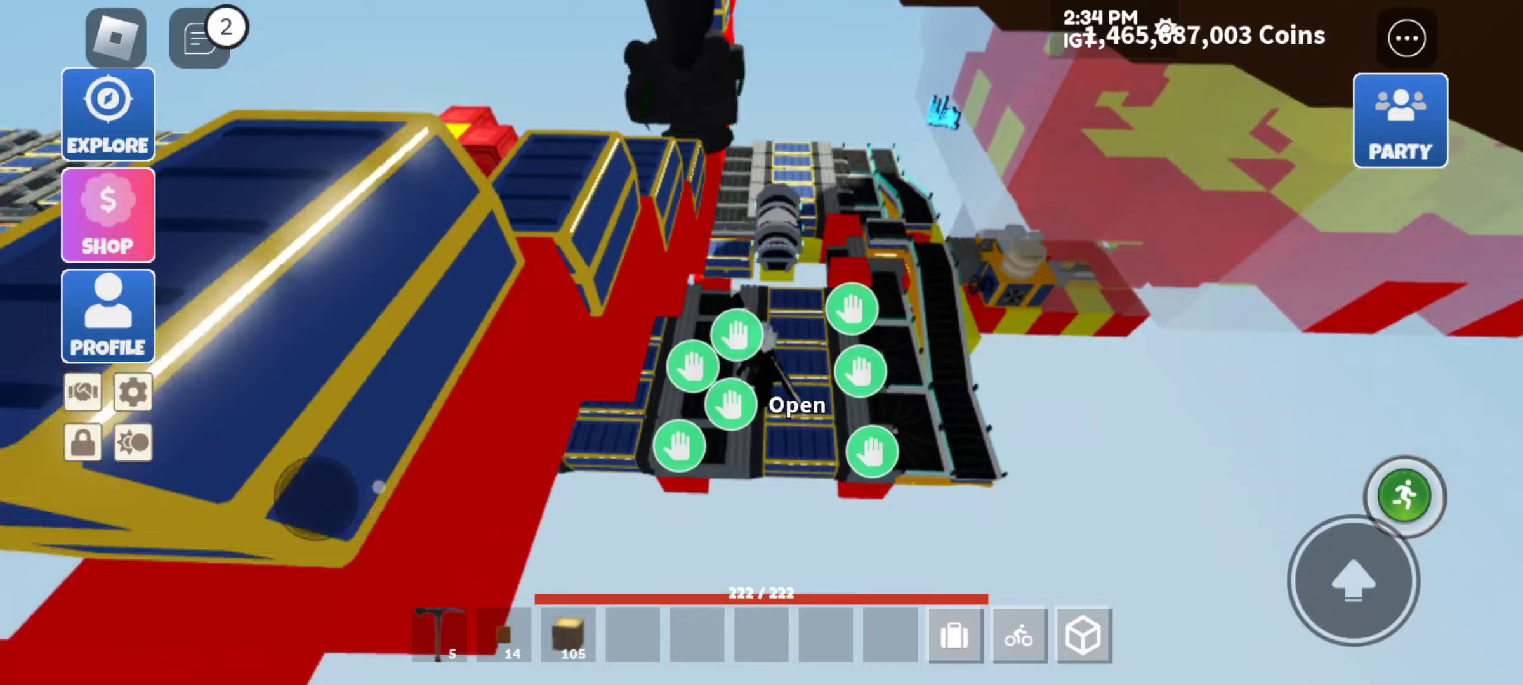
- Walk across the solar-panel platform, sweeping the view along the panel rows
mouse_move(251, 449)
mouse_down()
mouse_move(173, 333)
mouse_move(232, 317)
mouse_up()
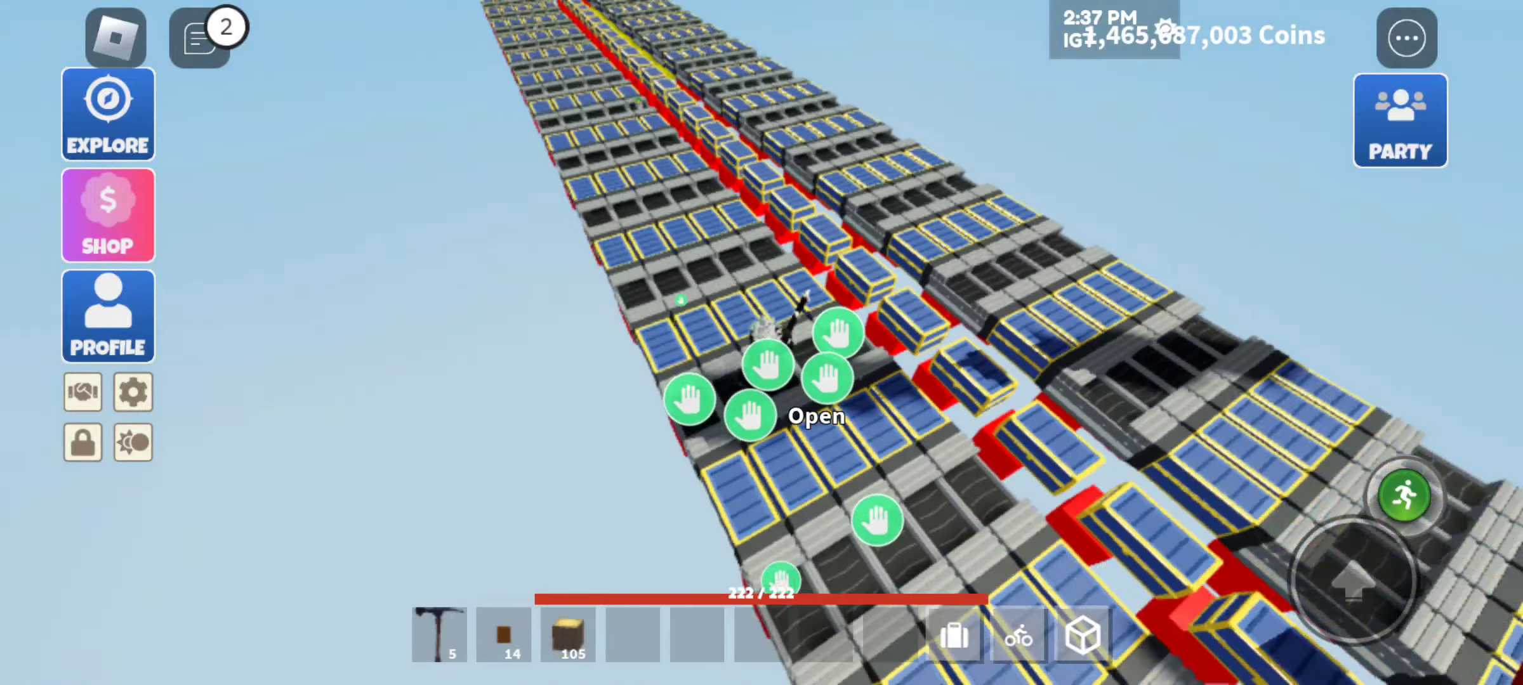
drag(833, 357, 1191, 358)
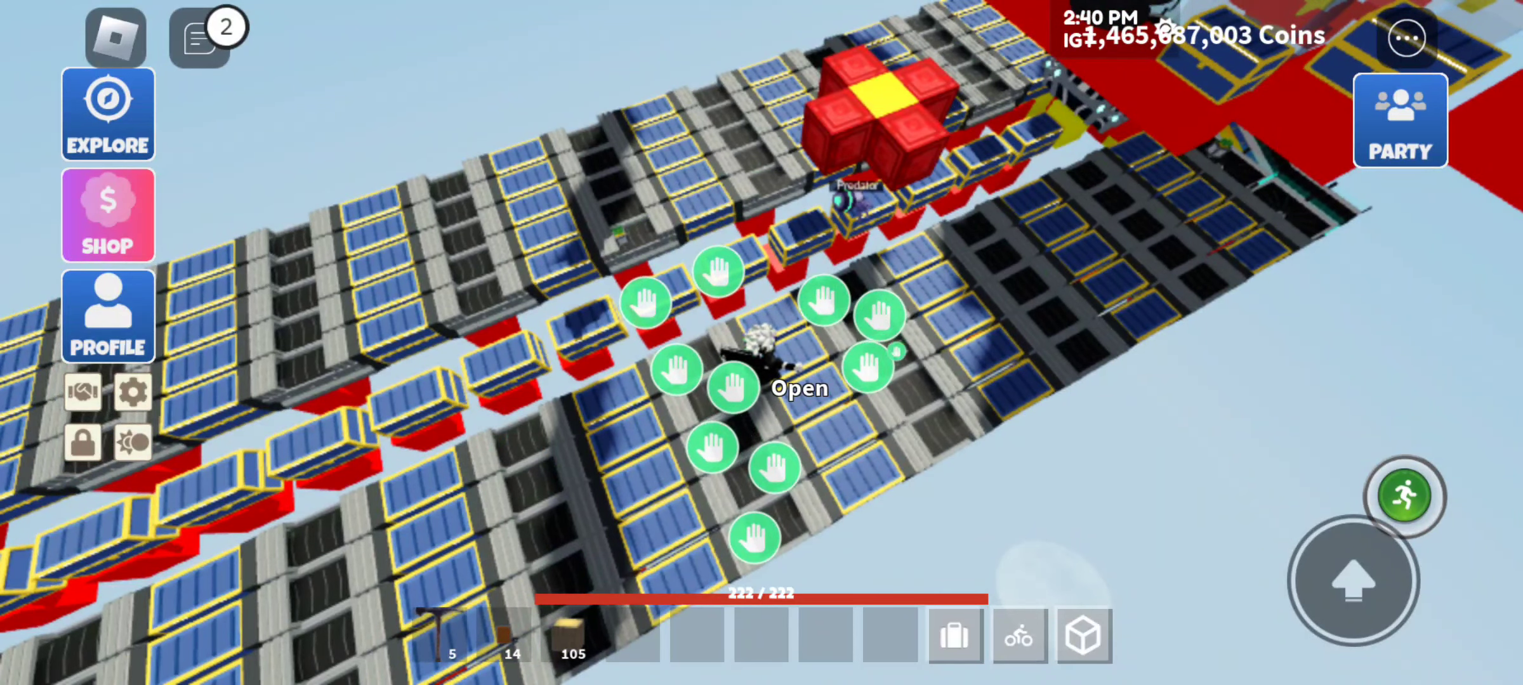
drag(1072, 357, 893, 357)
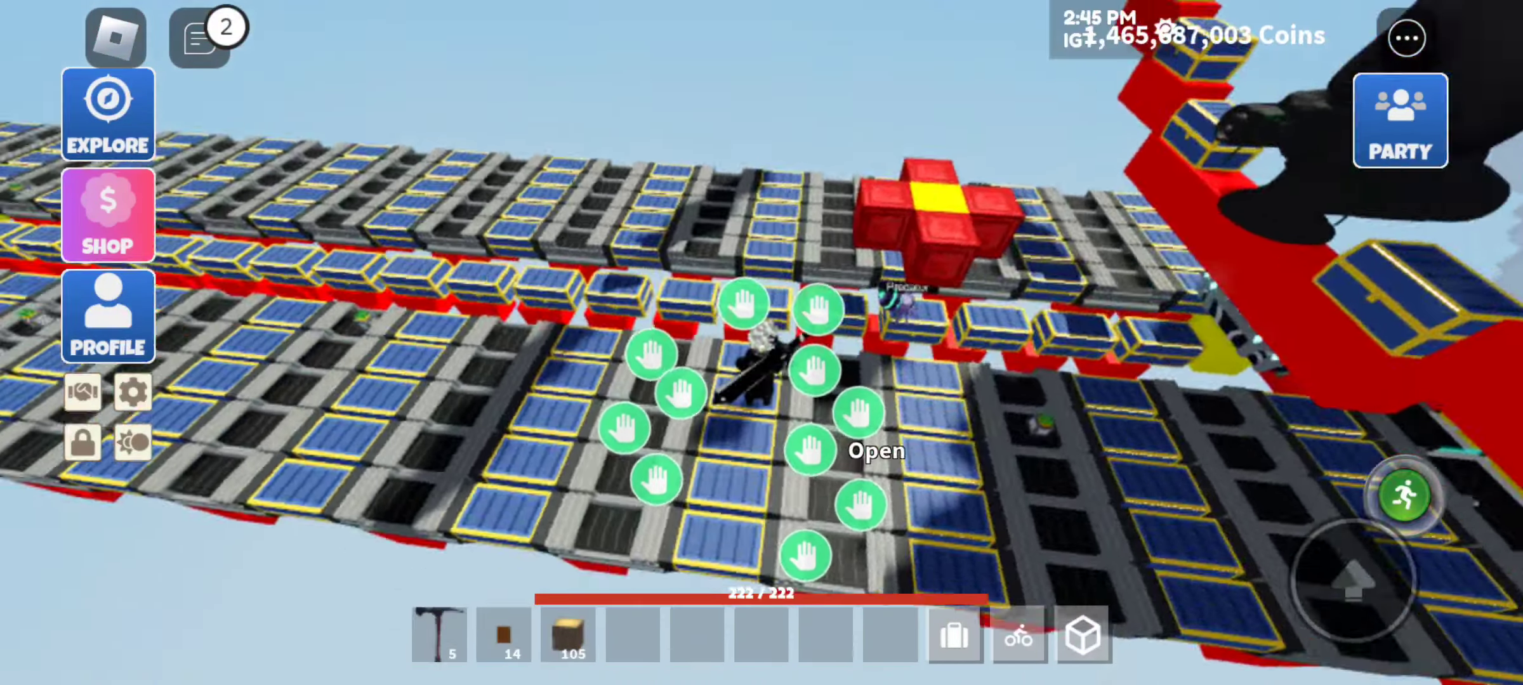
drag(833, 357, 1072, 357)
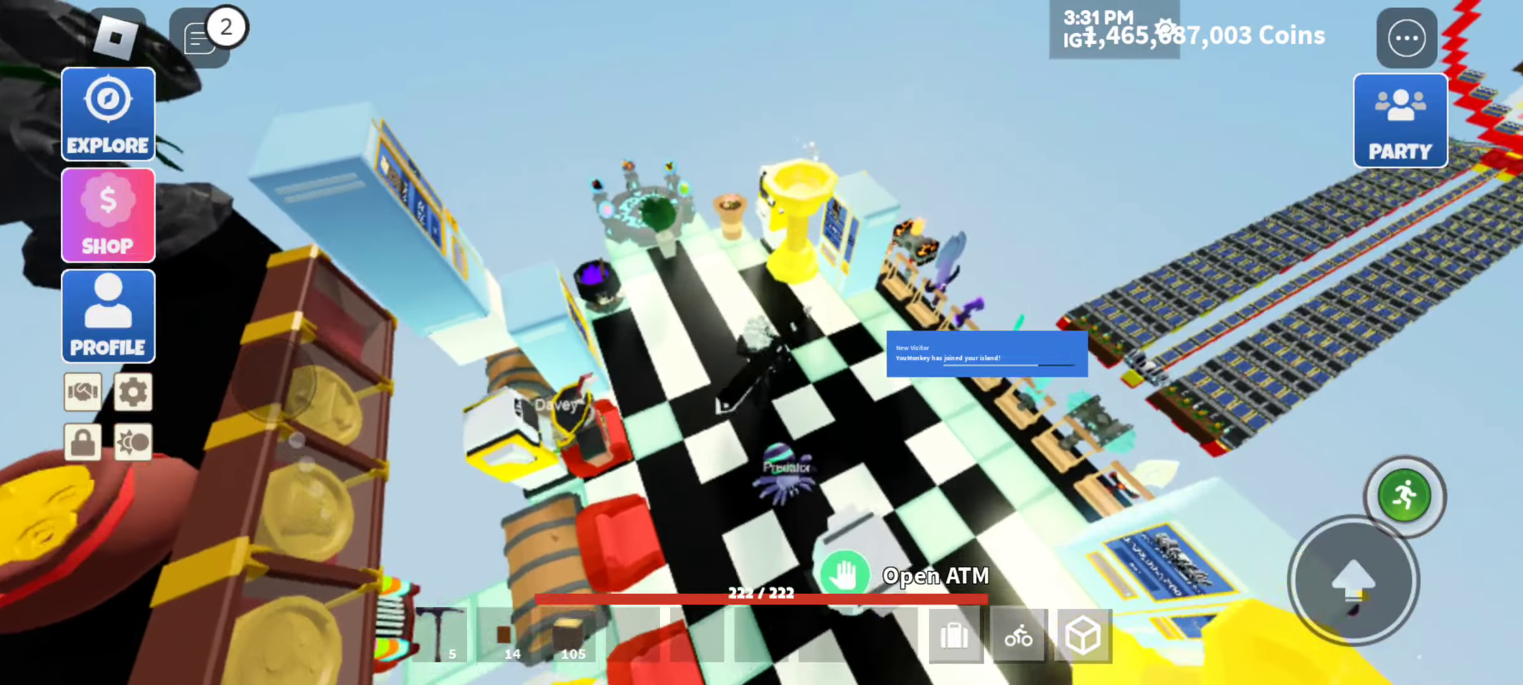
- Tilt the view skyward and open the teleporter list showing 777 Lpc Farm and Top Lpc Side
drag(367, 487, 495, 396)
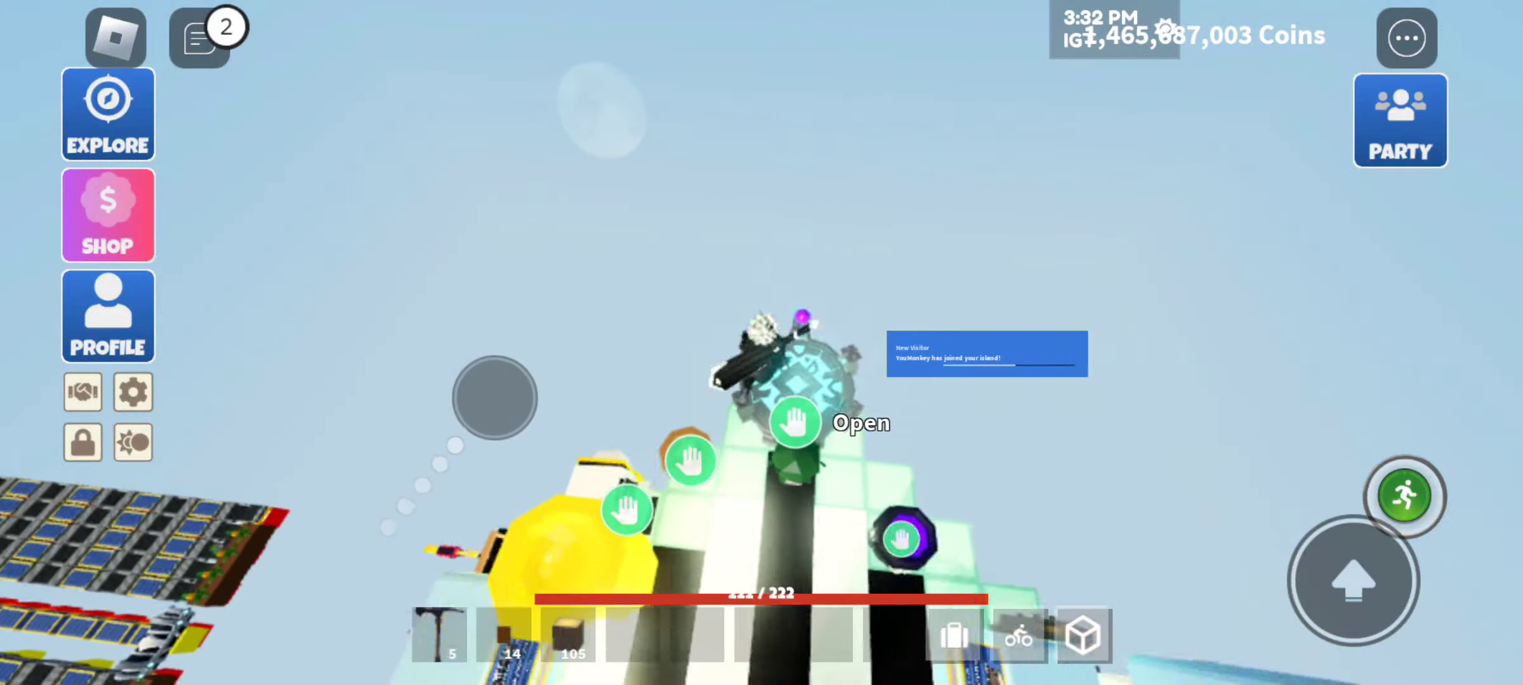
click(796, 423)
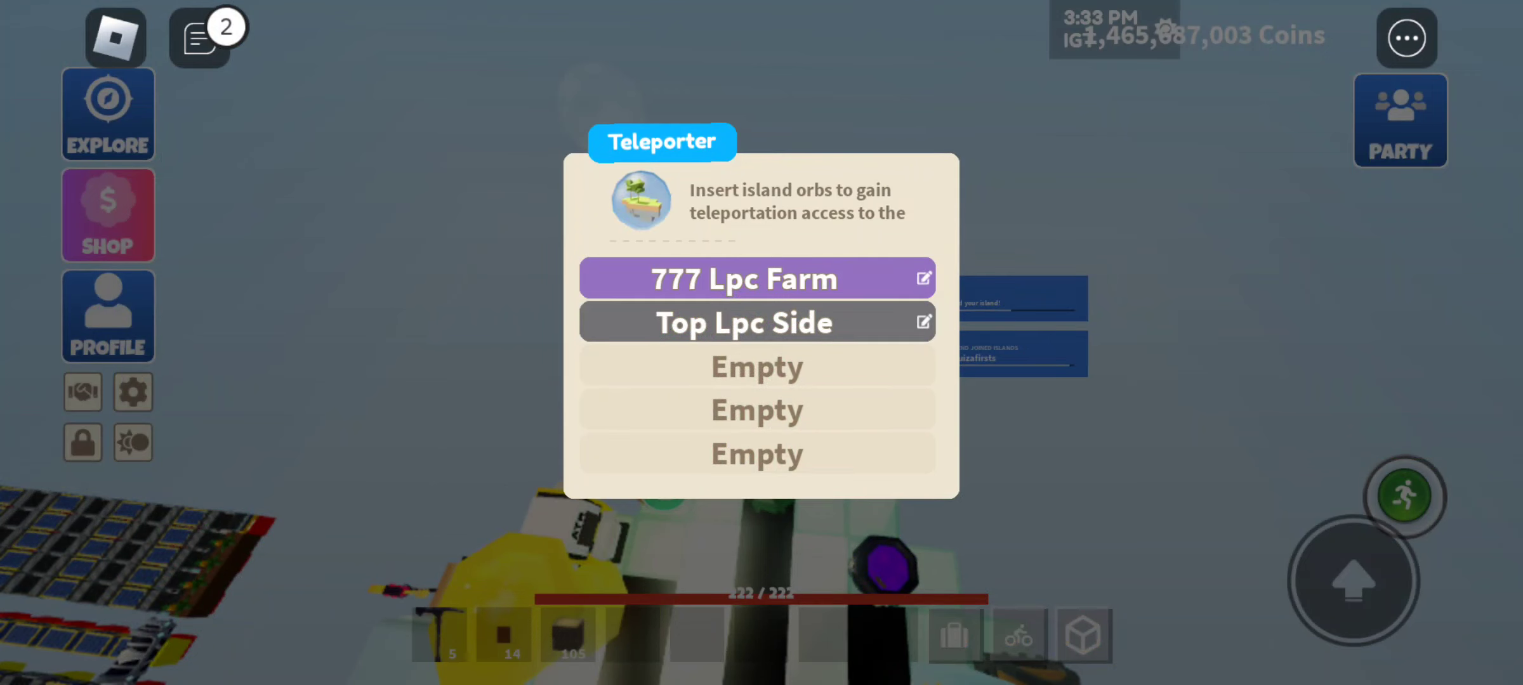